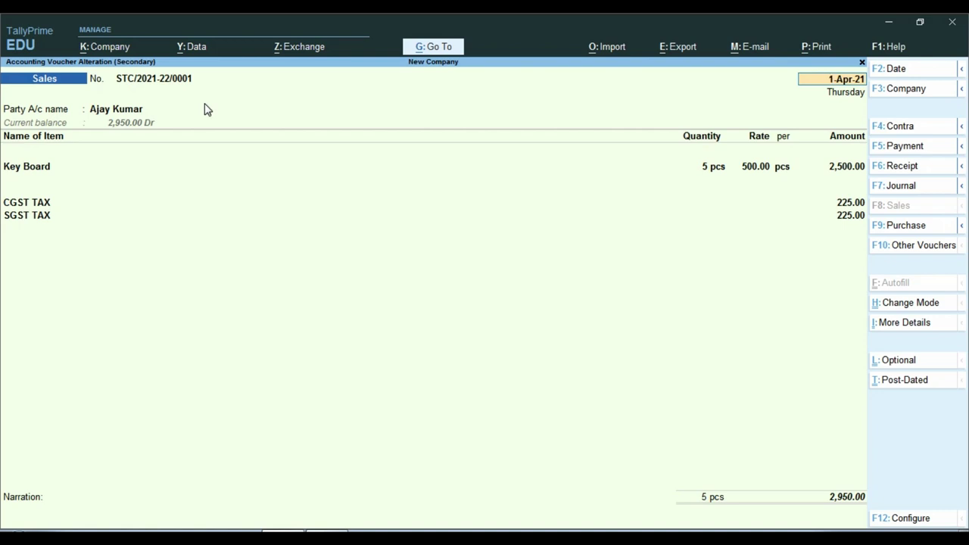
# - Preview the printed tax invoice of the open sales voucher, enlarge it for inspection, and close the preview and print dialog
pyautogui.press('alt')
pyautogui.press('ctrl')
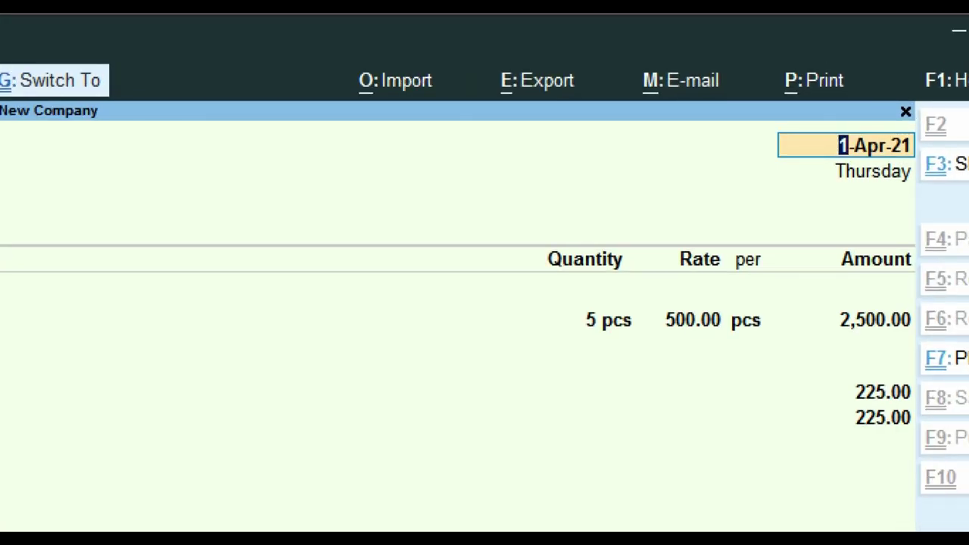
pyautogui.hotkey('alt', 'p')
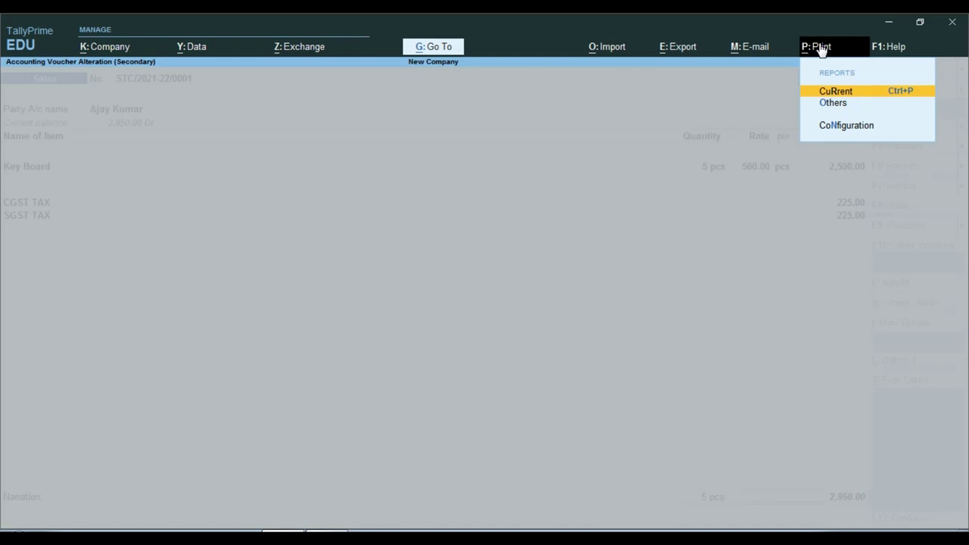
pyautogui.press('Return')
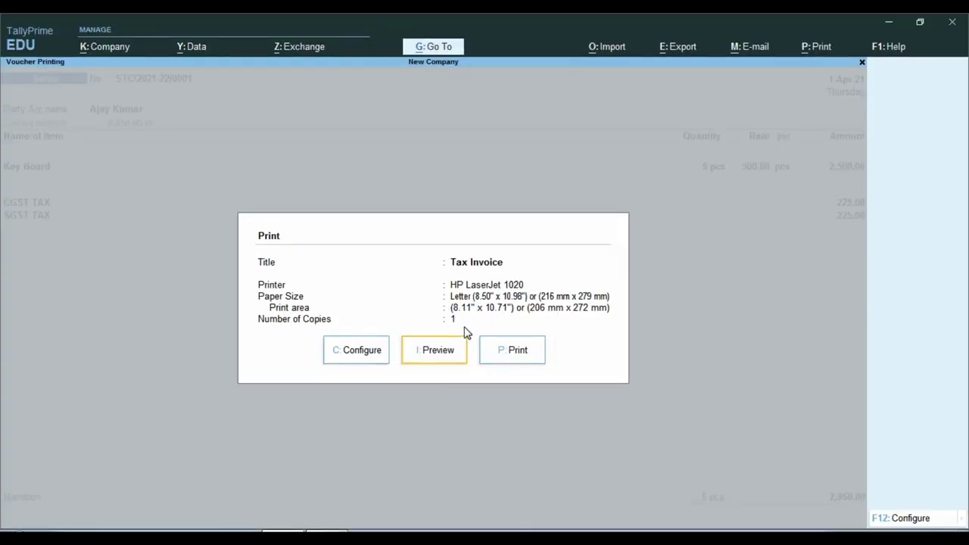
pyautogui.press('Return')
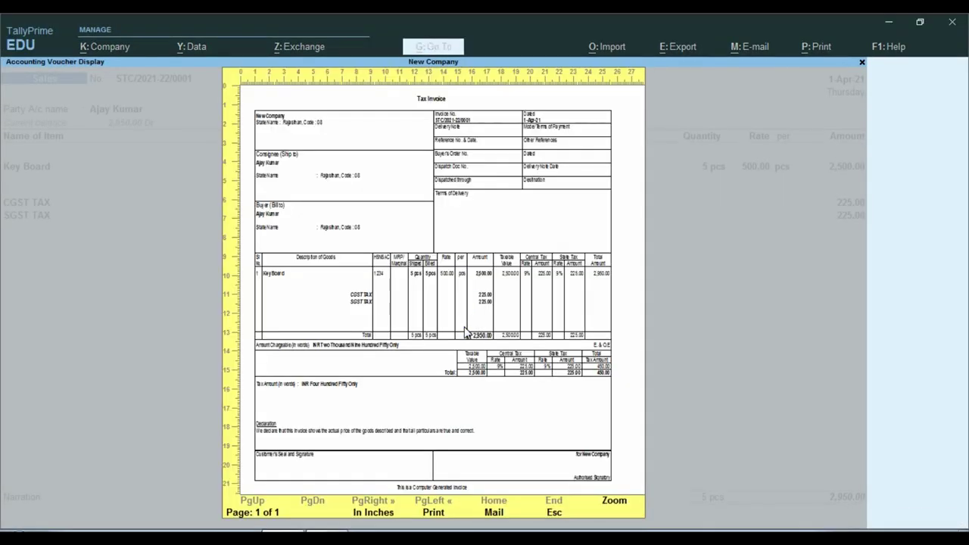
pyautogui.hotkey('alt', 'z')
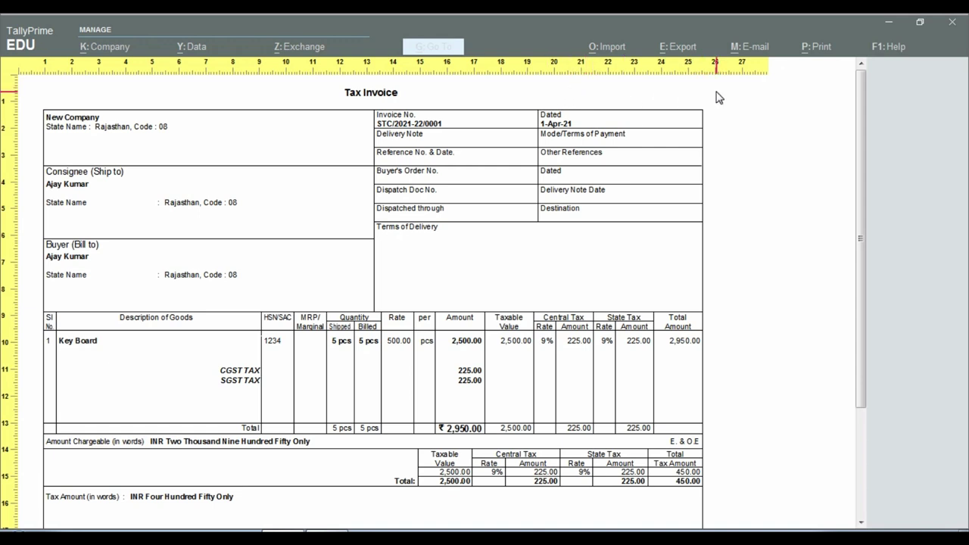
pyautogui.hotkey('alt', 'z')
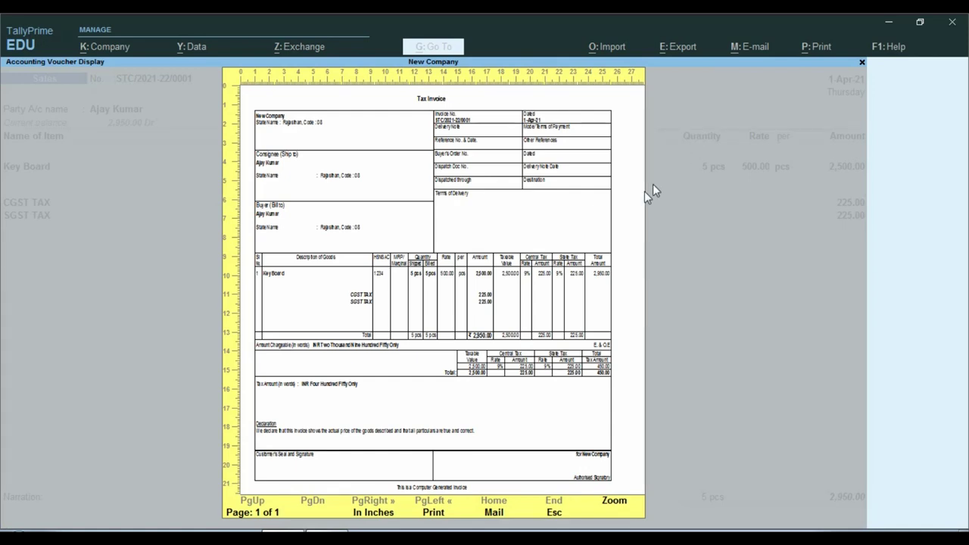
pyautogui.press('Escape')
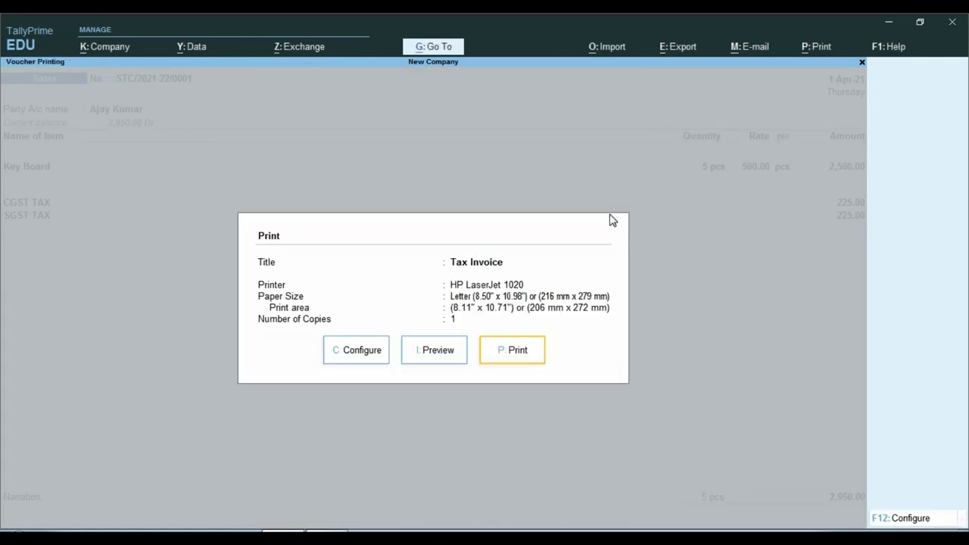
pyautogui.press('Escape')
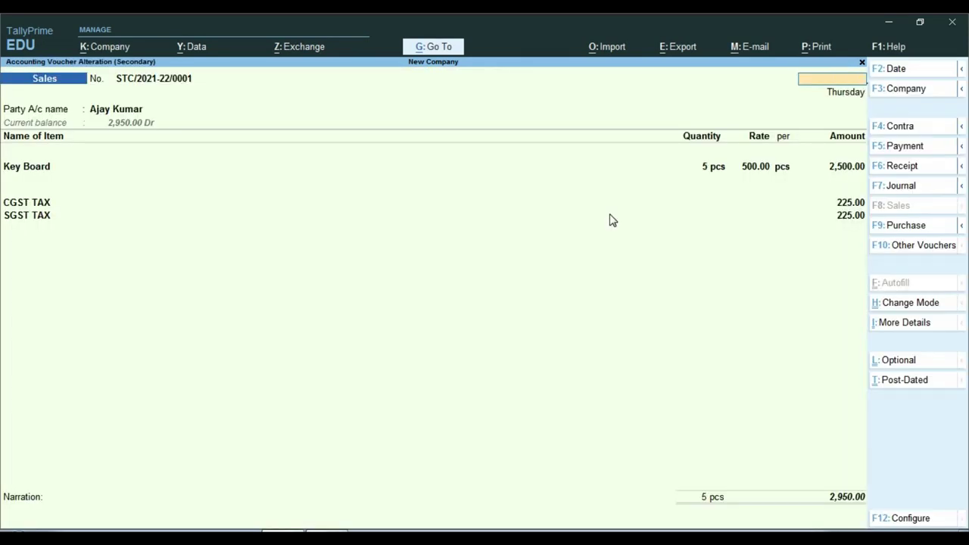
# - Return to the Gateway of Tally and open the Sales voucher type for alteration
pyautogui.press('Escape')
pyautogui.press('Escape')
pyautogui.press('Escape')
pyautogui.press('Escape')
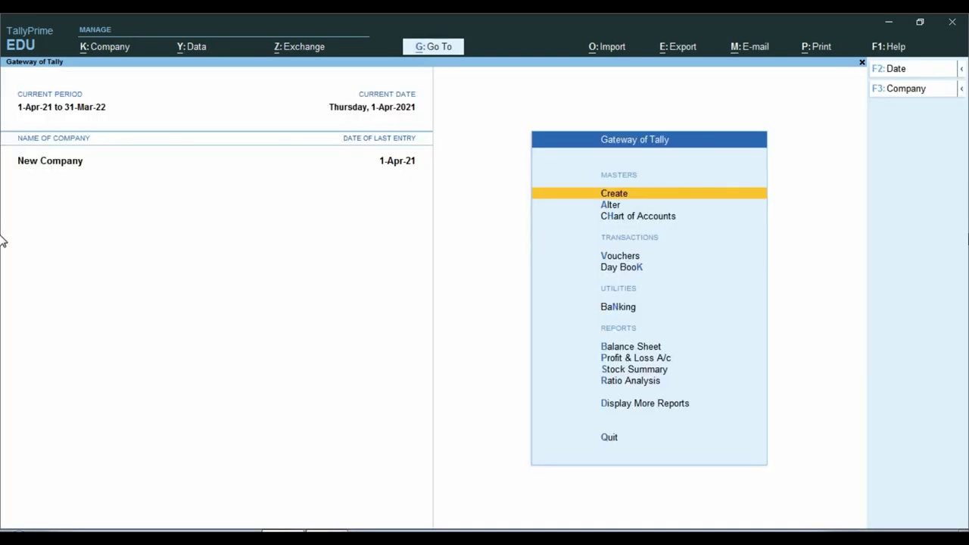
pyautogui.press('Down')
pyautogui.press('Return')
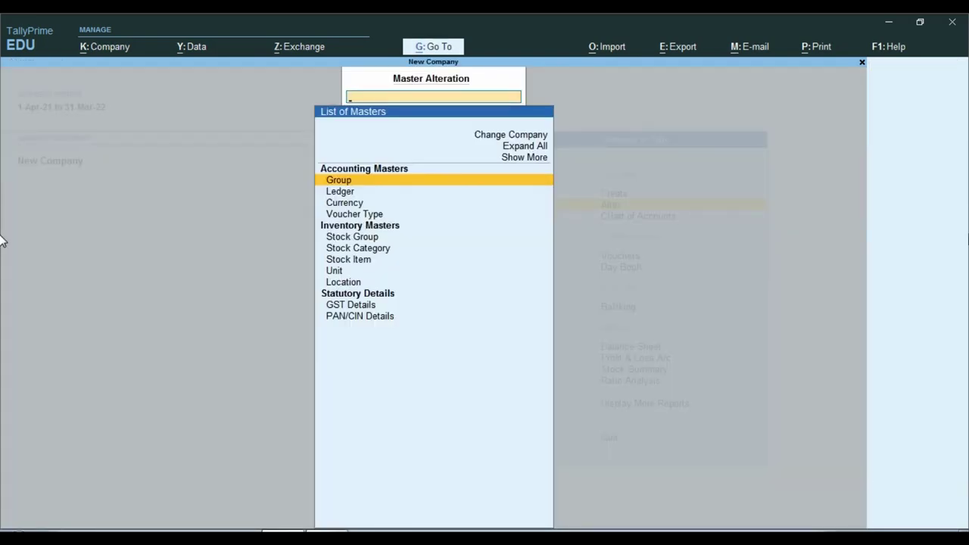
pyautogui.press('Down')
pyautogui.press('Down')
pyautogui.press('Down')
pyautogui.press('Return')
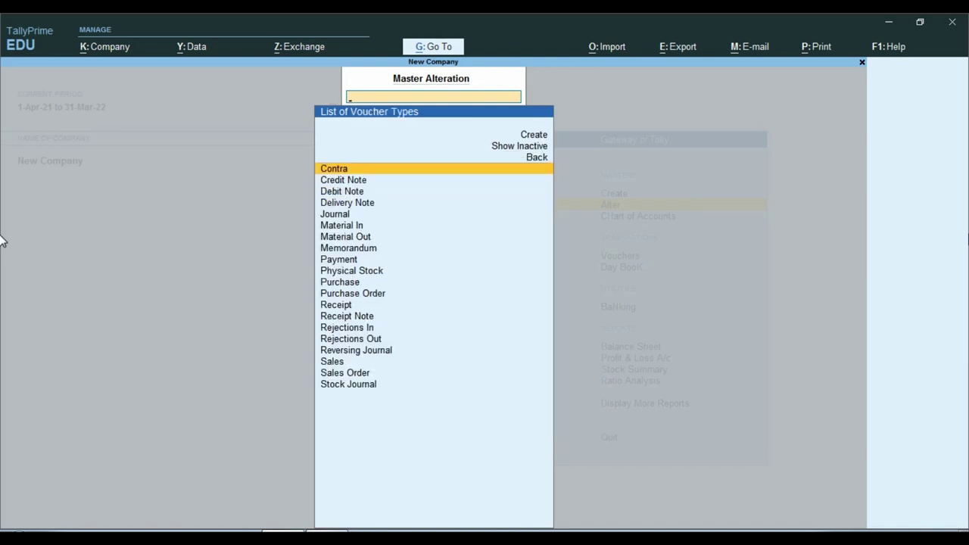
pyautogui.write('SALE')
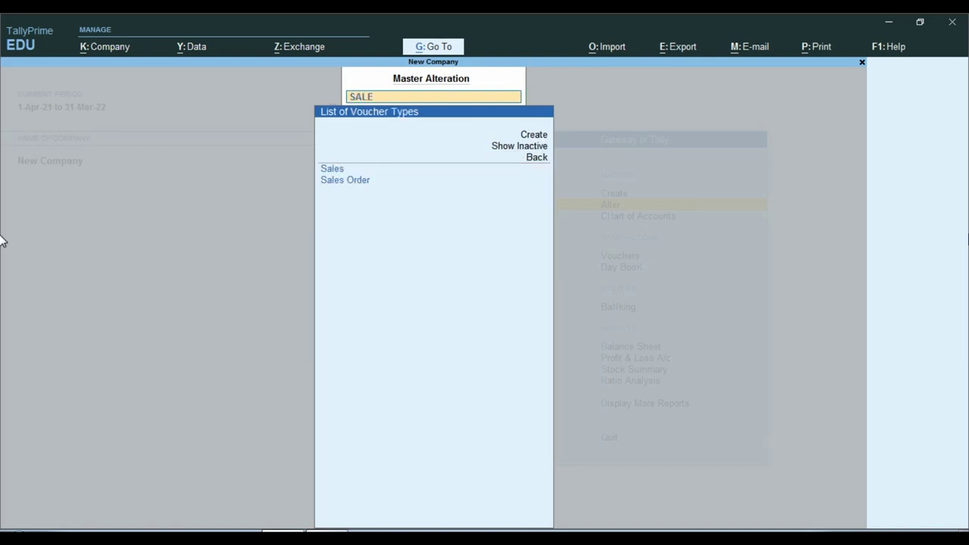
pyautogui.press('Return')
# - Set "Print voucher after saving" to Yes for the Sales voucher type, save it, and return to the Gateway of Tally
pyautogui.press('Return')
pyautogui.press('Return')
pyautogui.press('Return')
pyautogui.press('Return')
pyautogui.press('Return')
pyautogui.press('Return')
pyautogui.press('Return')
pyautogui.press('Return')
pyautogui.press('Return')
pyautogui.press('Return')
pyautogui.press('Return')
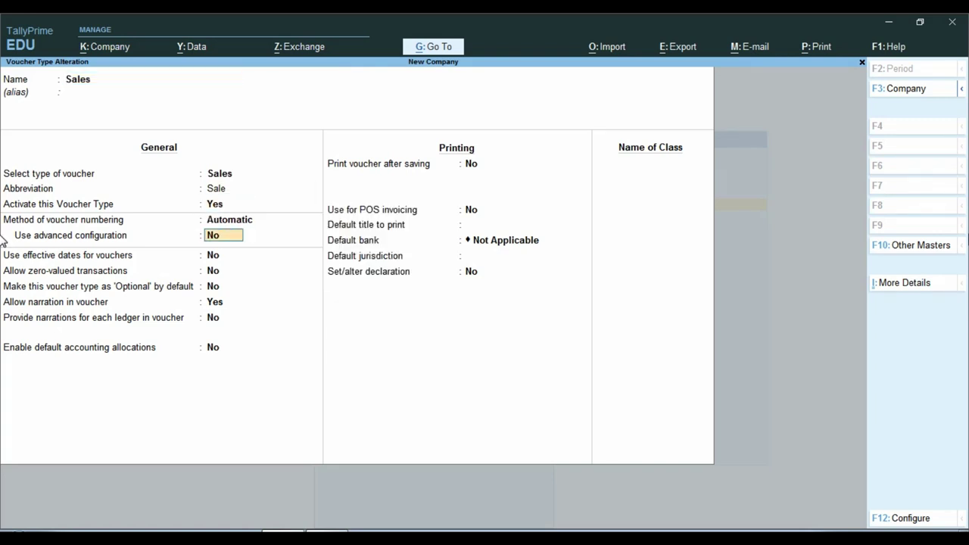
pyautogui.press('Return')
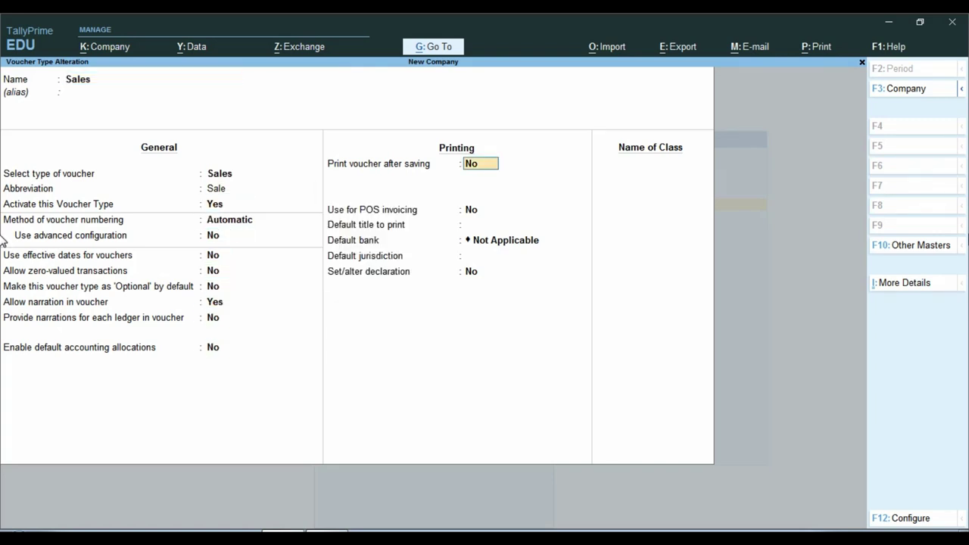
pyautogui.hotkey('ctrl', '1')
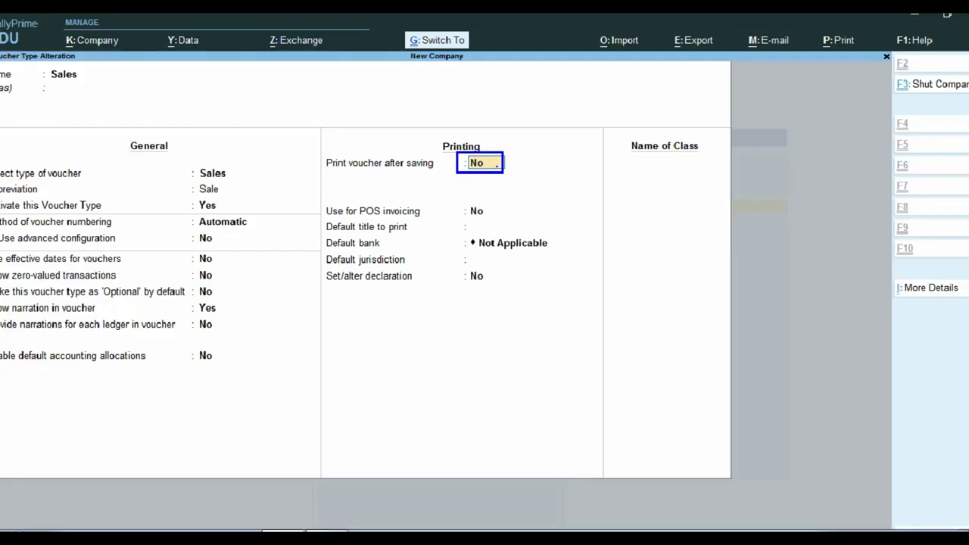
pyautogui.write('Y')
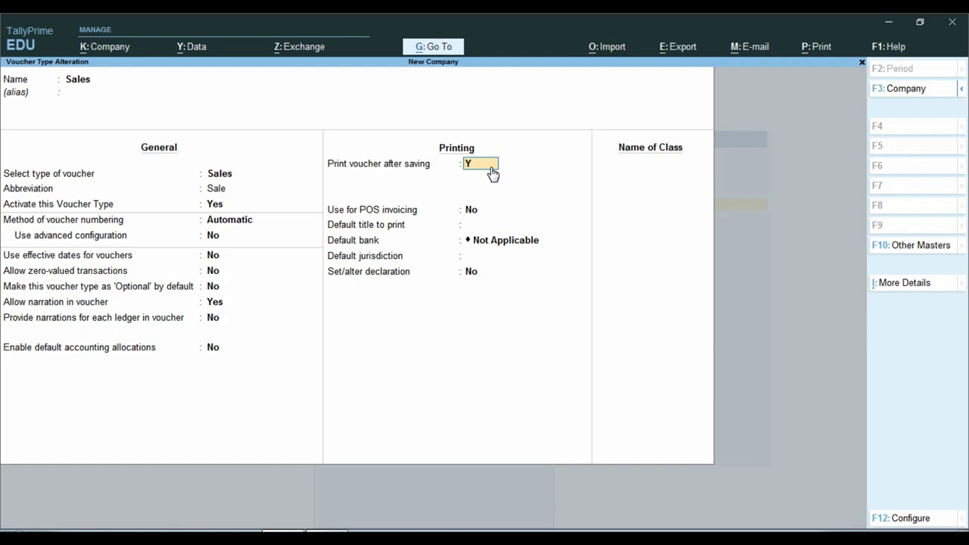
pyautogui.press('Return')
pyautogui.press('ctrl')
pyautogui.hotkey('ctrl', 'a')
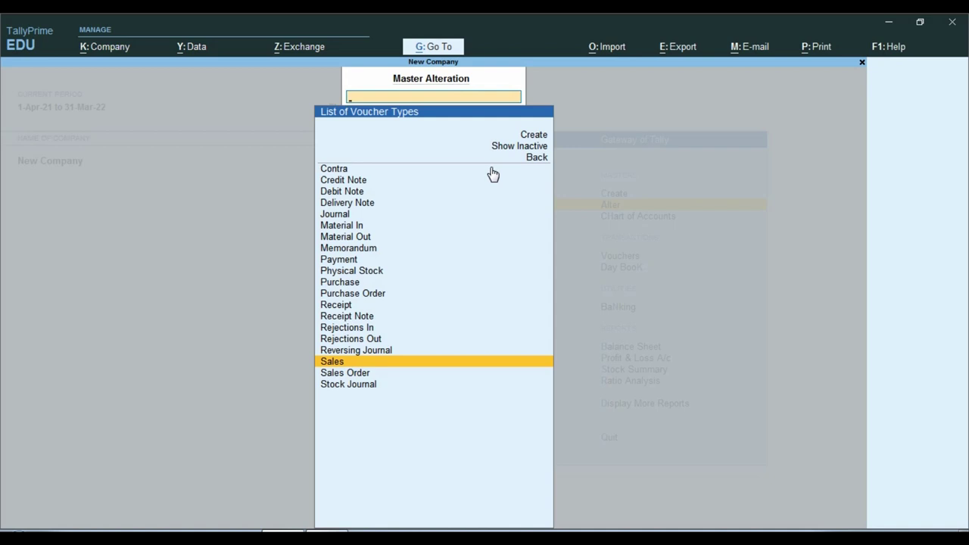
pyautogui.press('Escape')
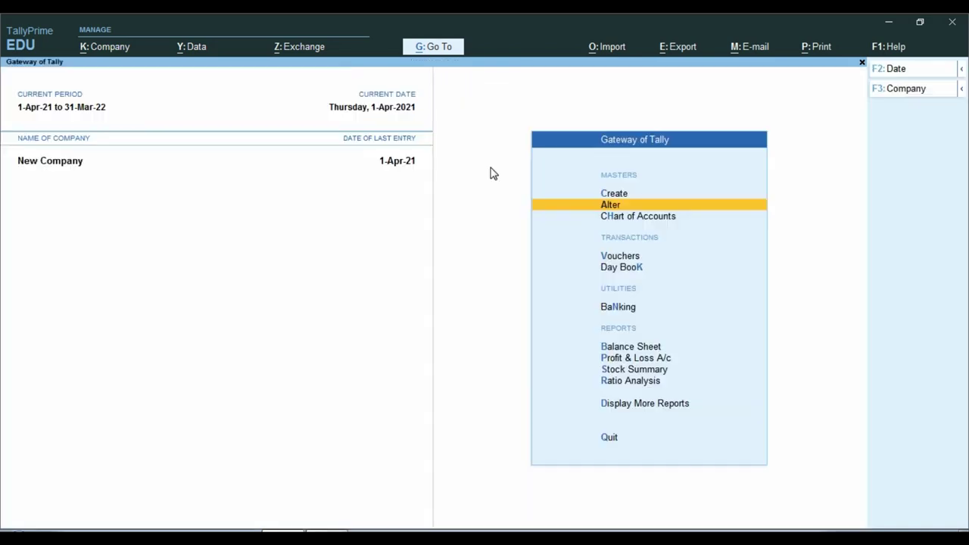
# - Open the print configuration with all options shown and open the settings for the number of copies for printing vouchers
pyautogui.press('ctrl')
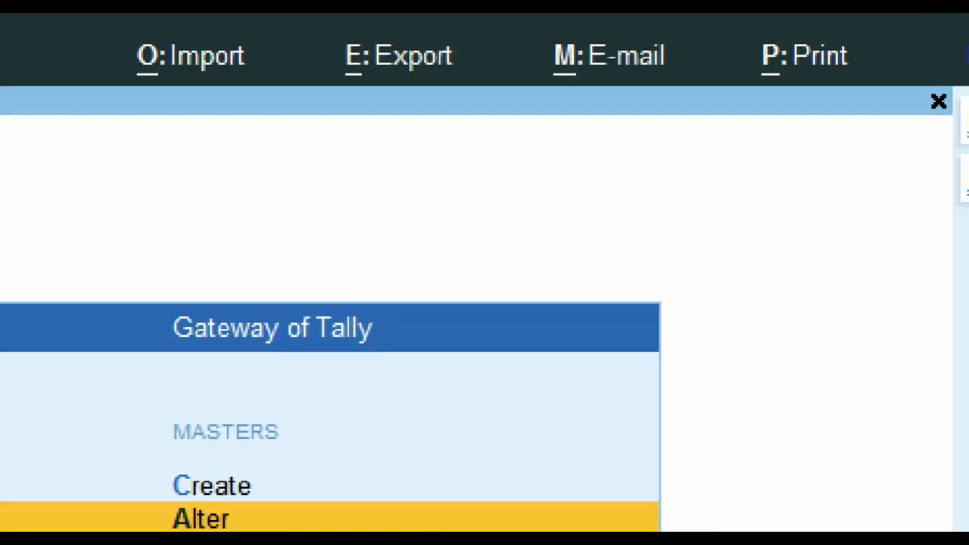
pyautogui.click(821, 47)
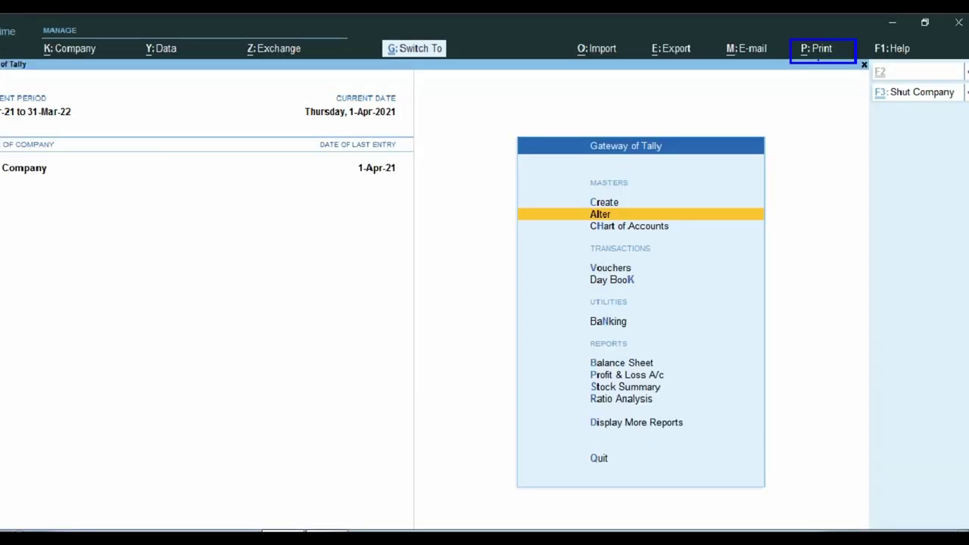
pyautogui.click(817, 48)
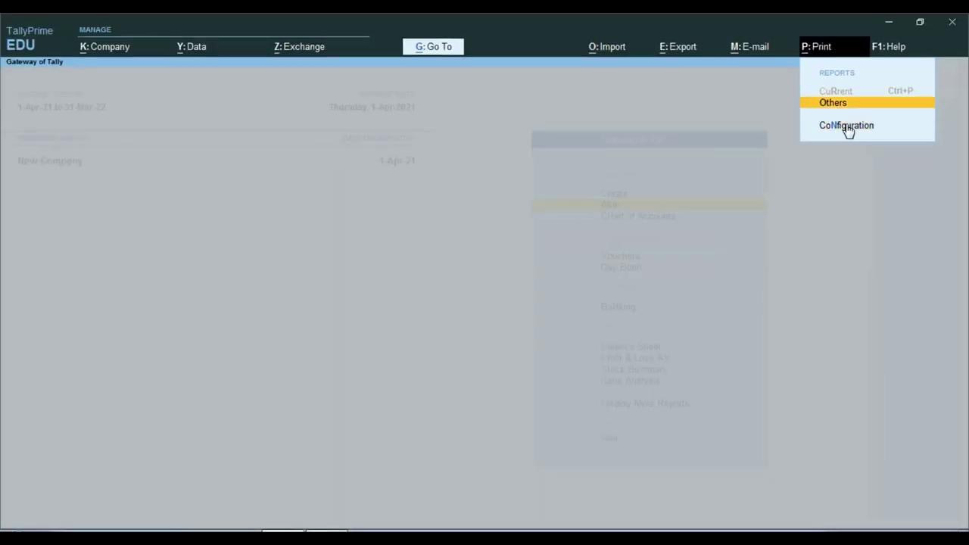
pyautogui.click(846, 126)
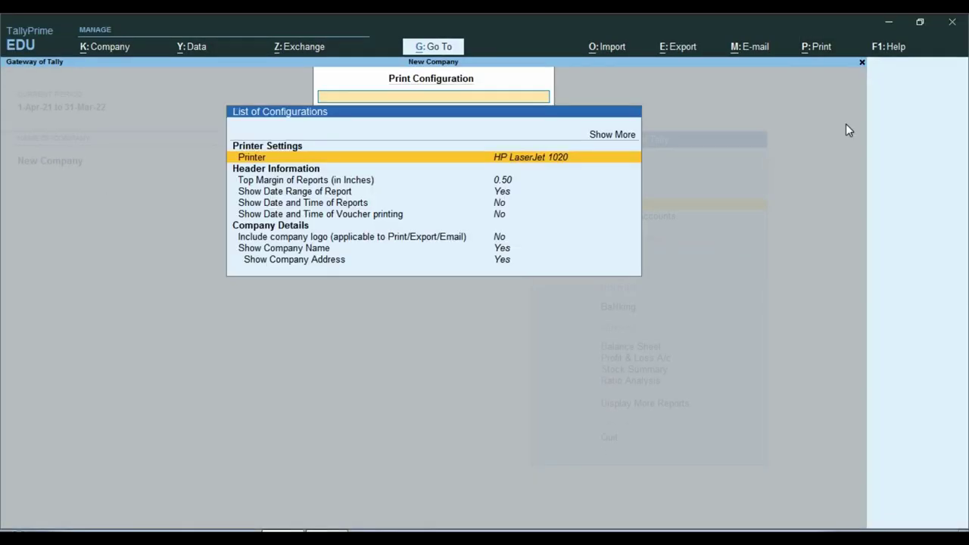
pyautogui.press('Up')
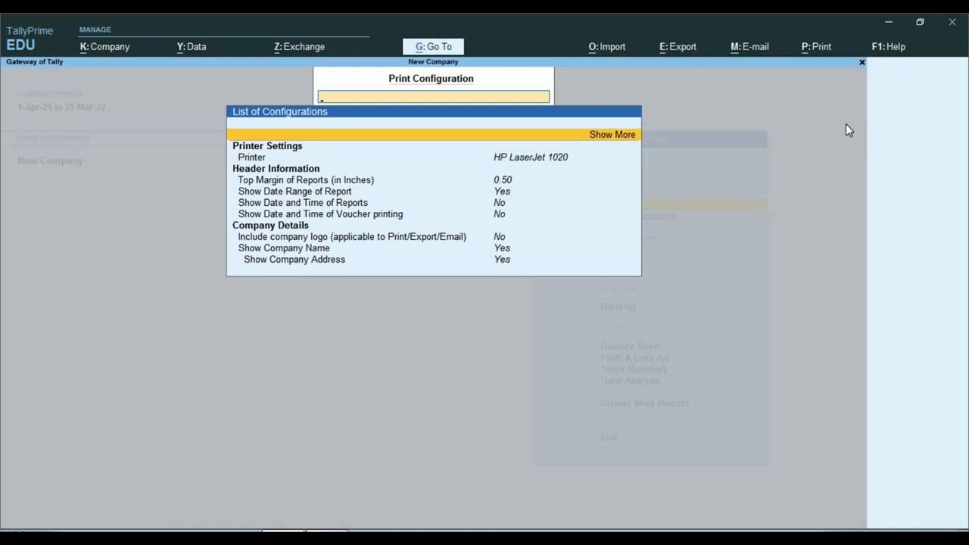
pyautogui.press('Return')
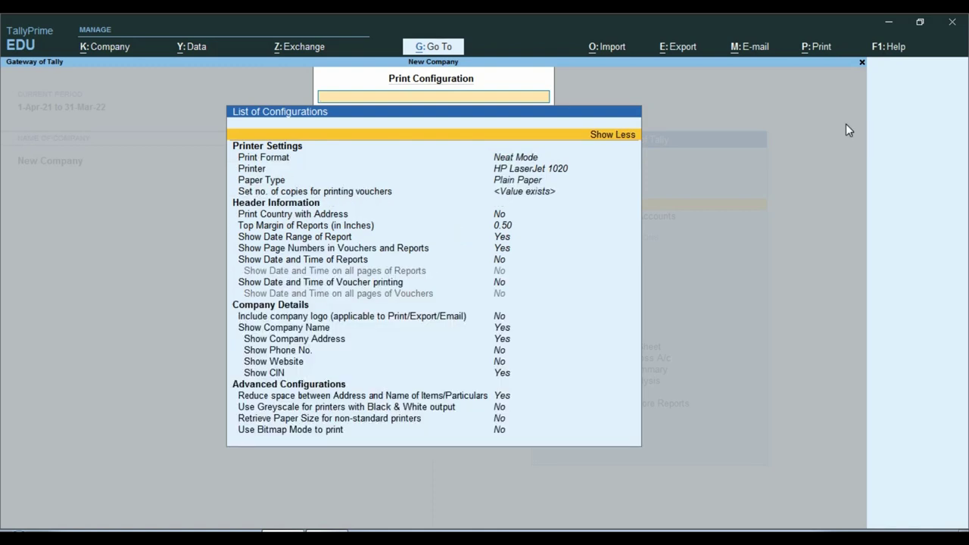
pyautogui.press('Down')
pyautogui.press('Down')
pyautogui.press('Down')
pyautogui.press('Down')
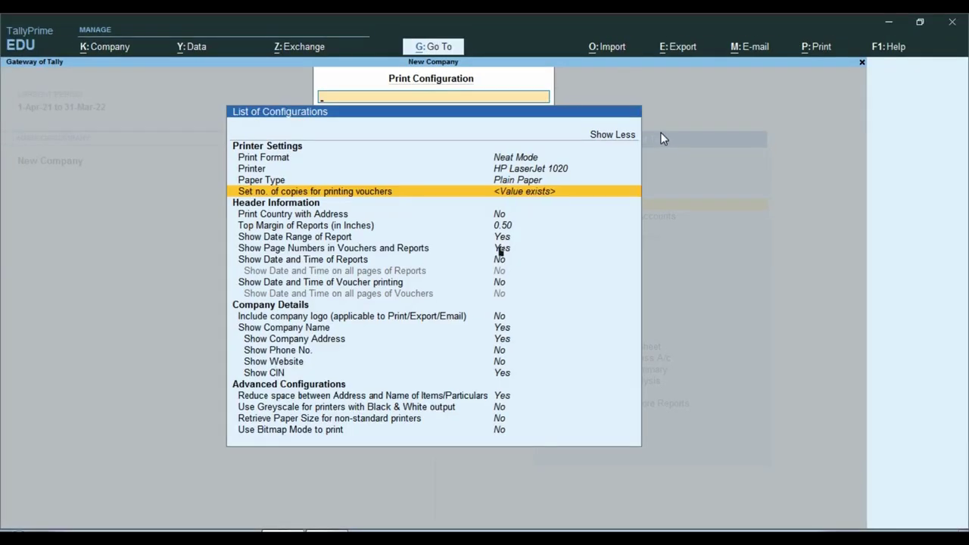
pyautogui.press('Return')
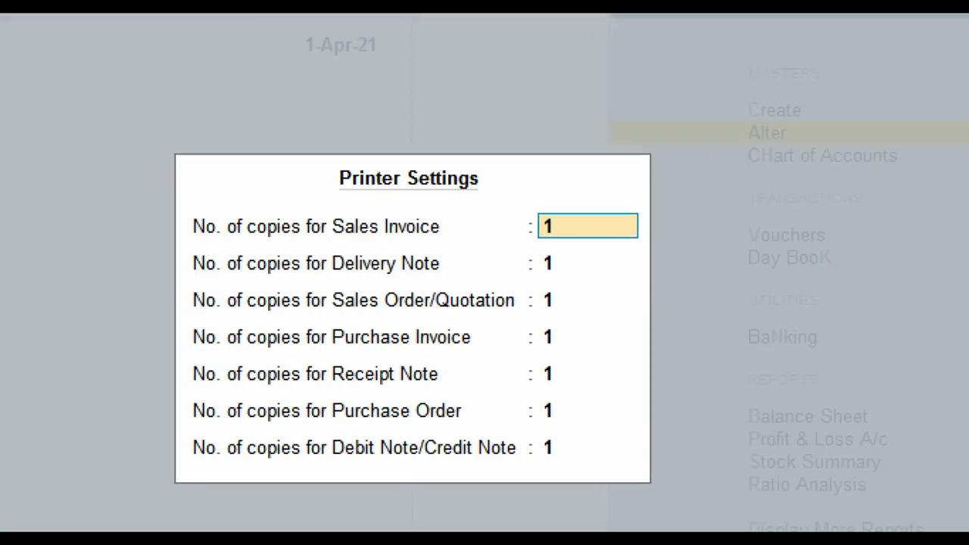
# - Set the number of copies for Sales Invoice to 3, accept the printer settings, and close the print configuration
pyautogui.click(443, 277)
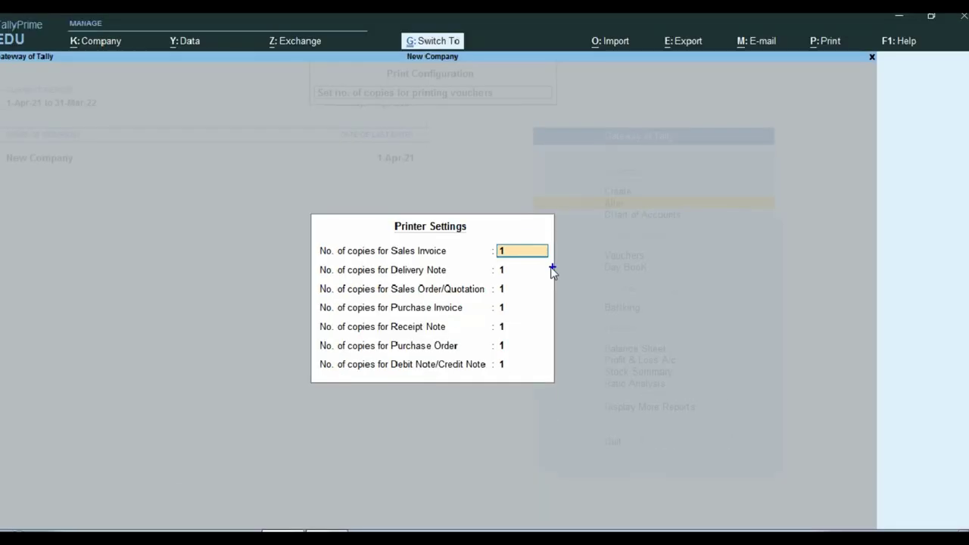
pyautogui.write('3')
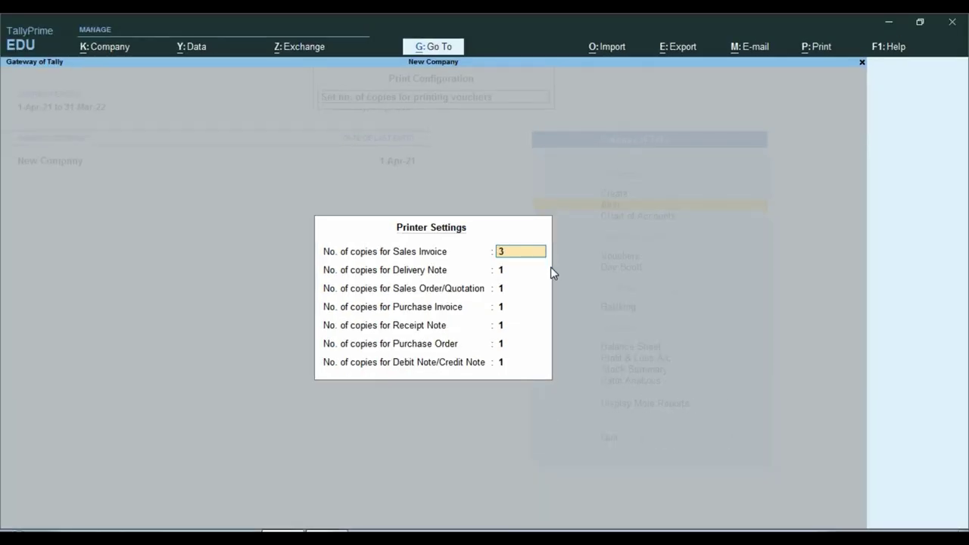
pyautogui.press('Return')
pyautogui.press('Return')
pyautogui.press('Return')
pyautogui.press('Return')
pyautogui.press('Return')
pyautogui.press('Return')
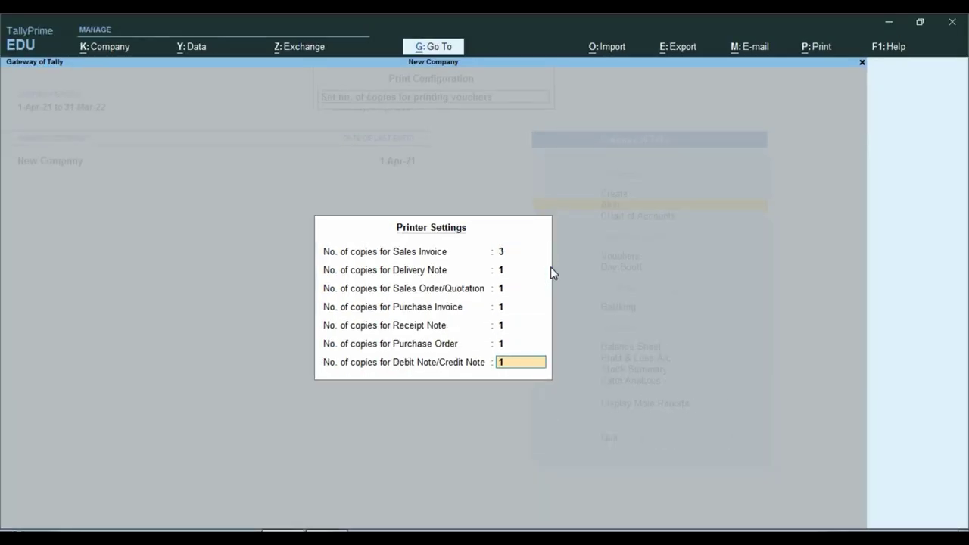
pyautogui.press('Return')
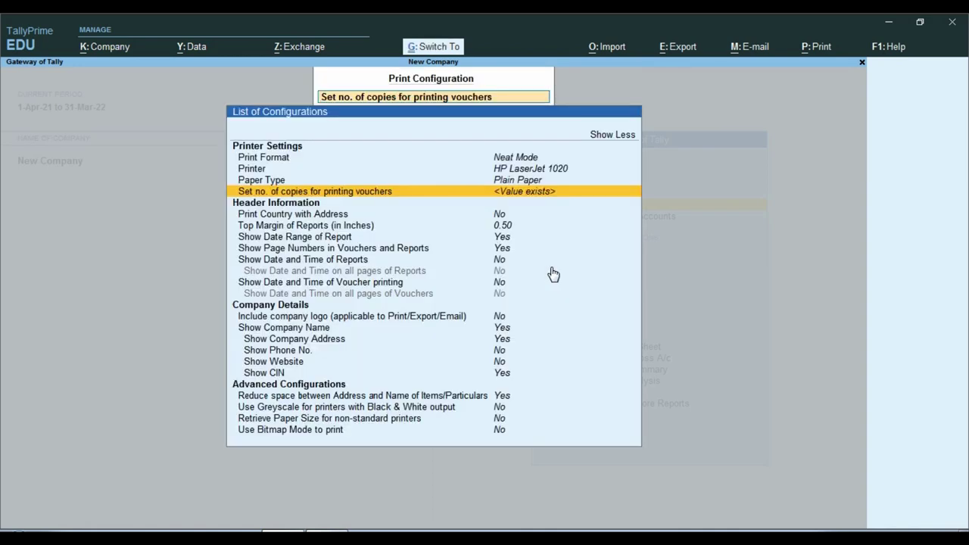
pyautogui.press('Escape')
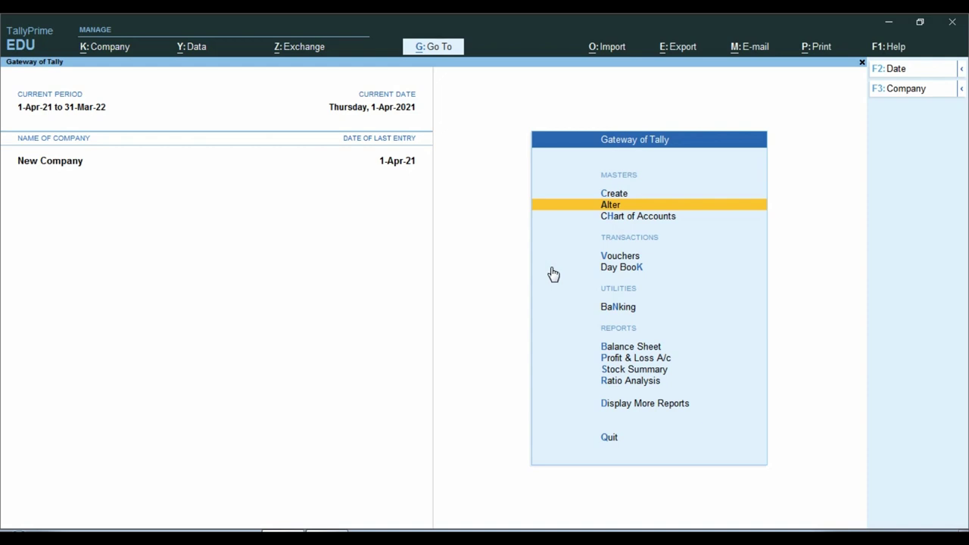
# - Open the 1-Apr-21 sales voucher from the Day Book and bring up the print dialog for its tax invoice
pyautogui.press('Up')
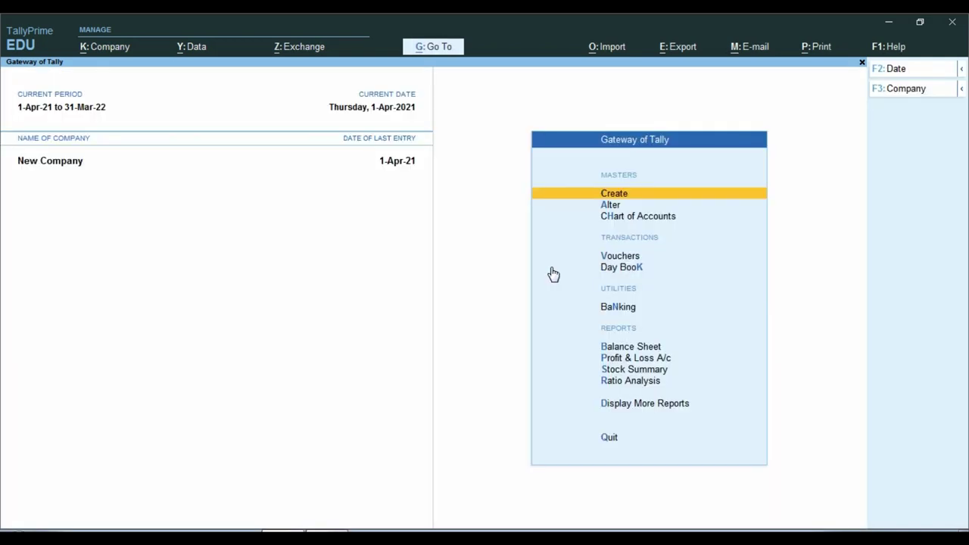
pyautogui.press('d')
pyautogui.press('d')
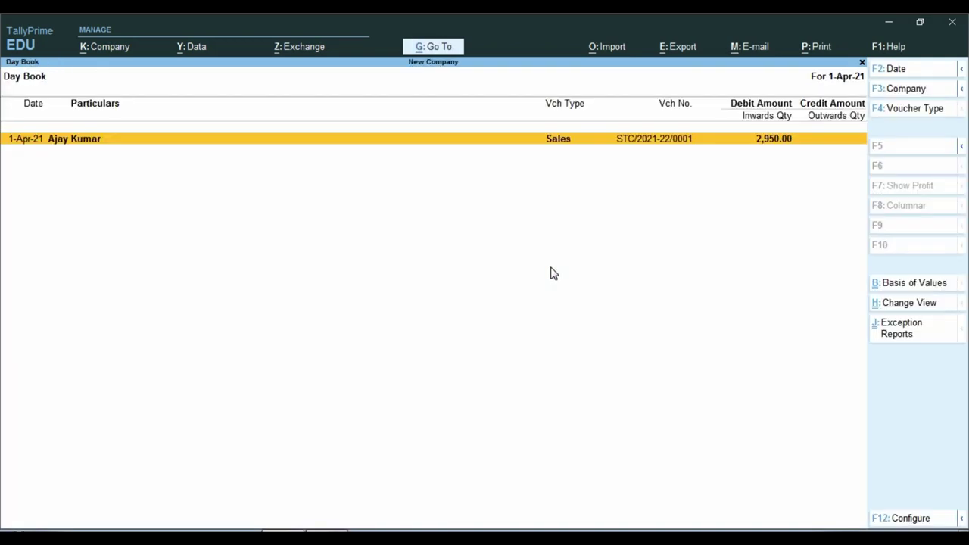
pyautogui.press('Return')
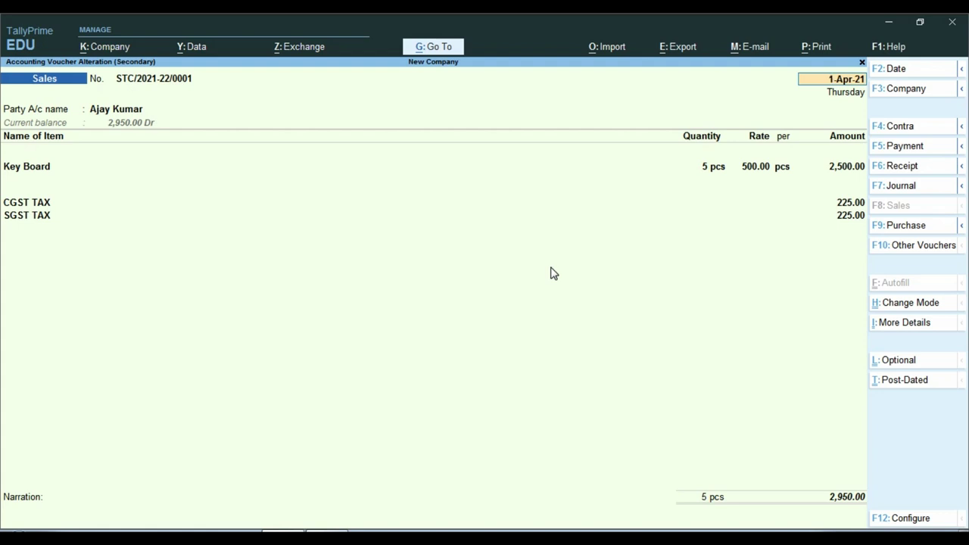
pyautogui.hotkey('alt', 'p')
pyautogui.press('Return')
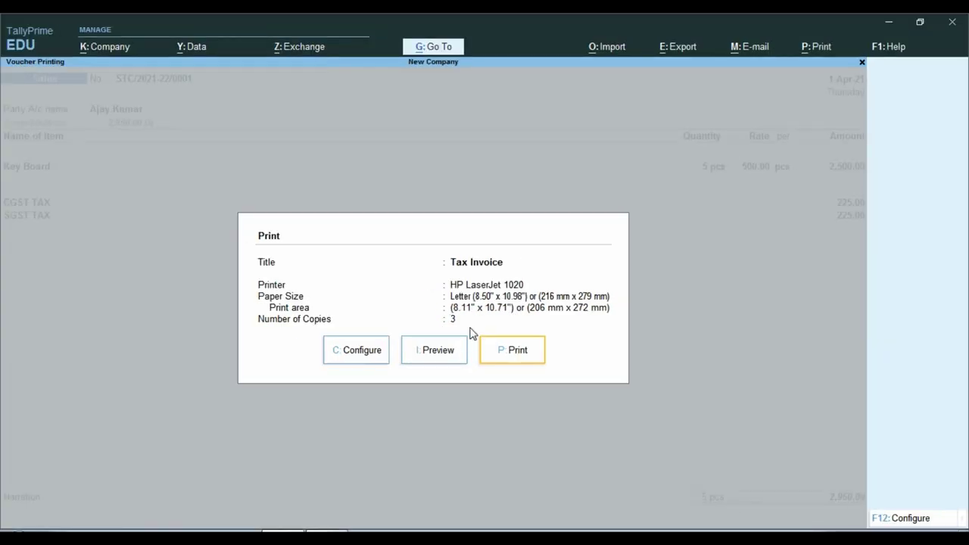
# - Preview the tax invoice and zoom in to check the copy marking on the first copy
pyautogui.press('Left')
pyautogui.press('Return')
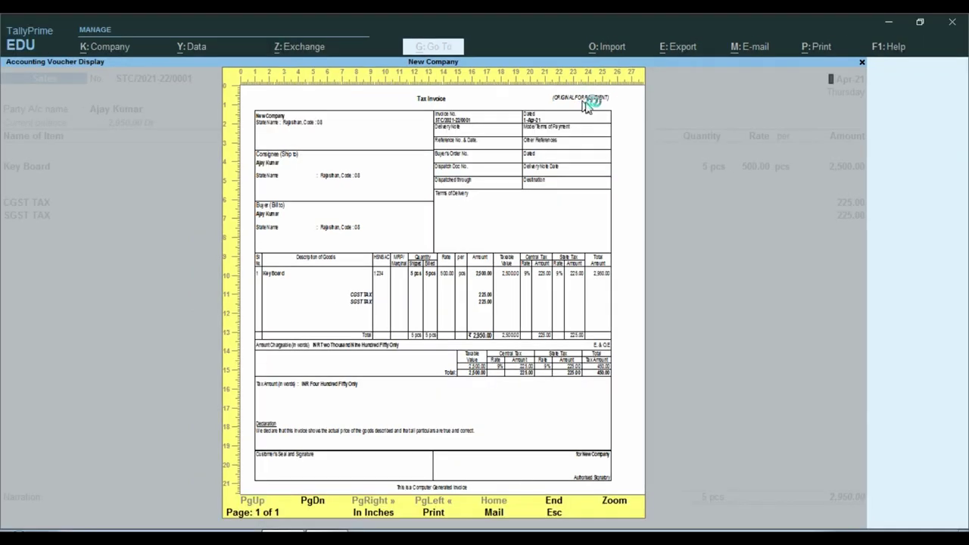
pyautogui.press('Escape')
pyautogui.press('i')
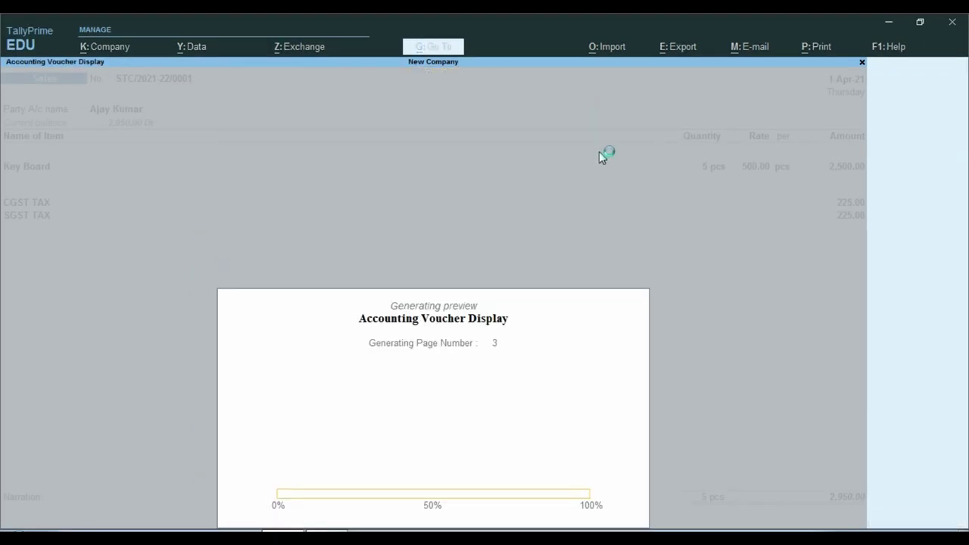
pyautogui.hotkey('alt', 'z')
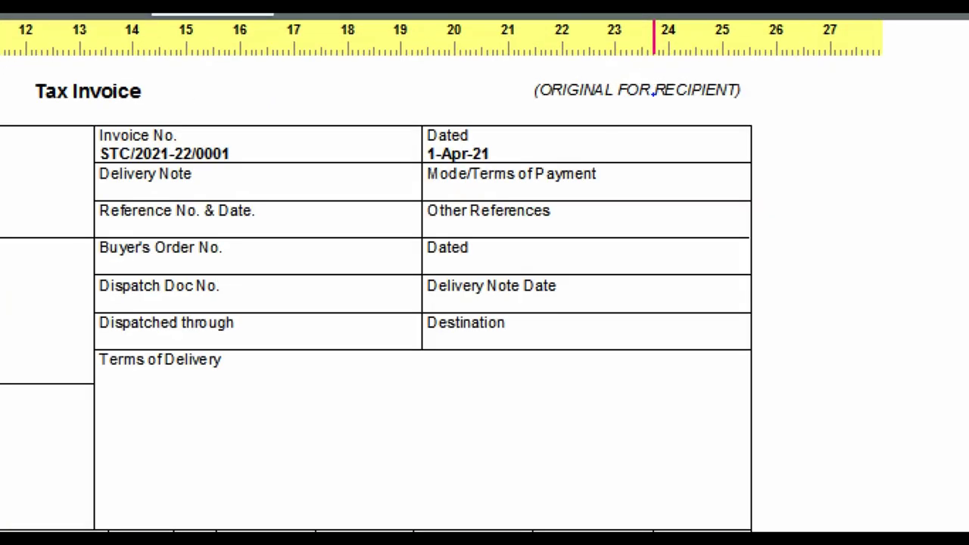
pyautogui.moveTo(512, 67)
pyautogui.mouseDown()
pyautogui.moveTo(629, 111)
pyautogui.moveTo(751, 116)
pyautogui.mouseUp()
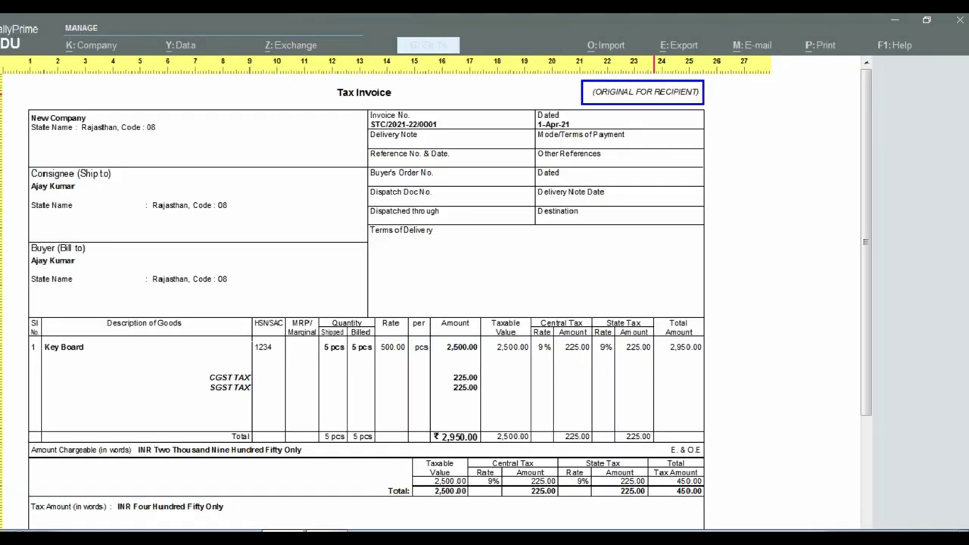
pyautogui.hotkey('alt', 'z')
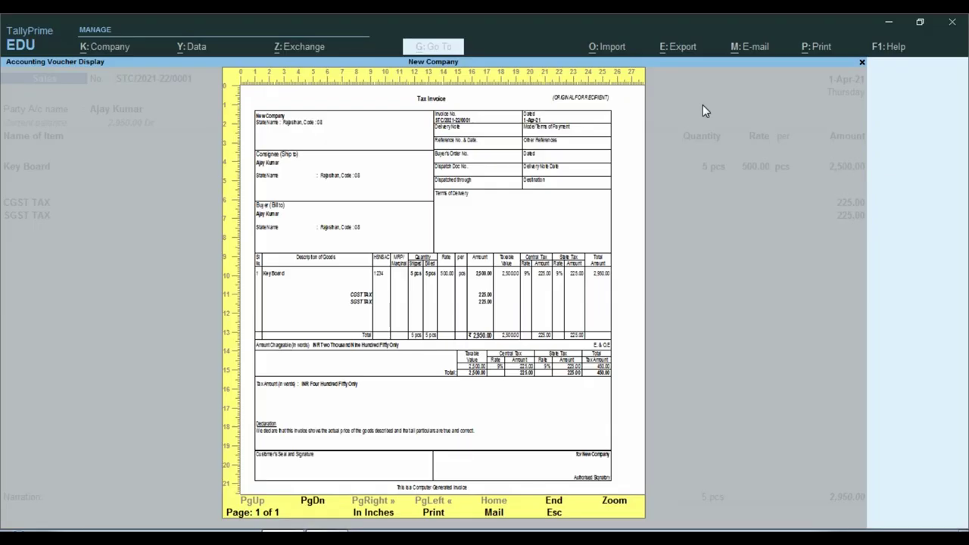
# - Page through the second and third invoice copies, zooming in to check each copy marking, and close the preview
pyautogui.press('pagedown')
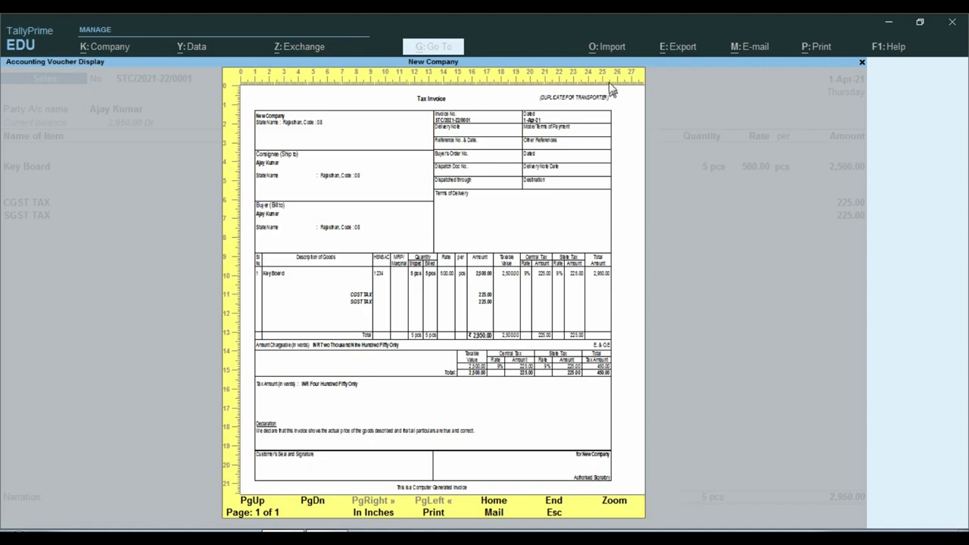
pyautogui.hotkey('alt', 'z')
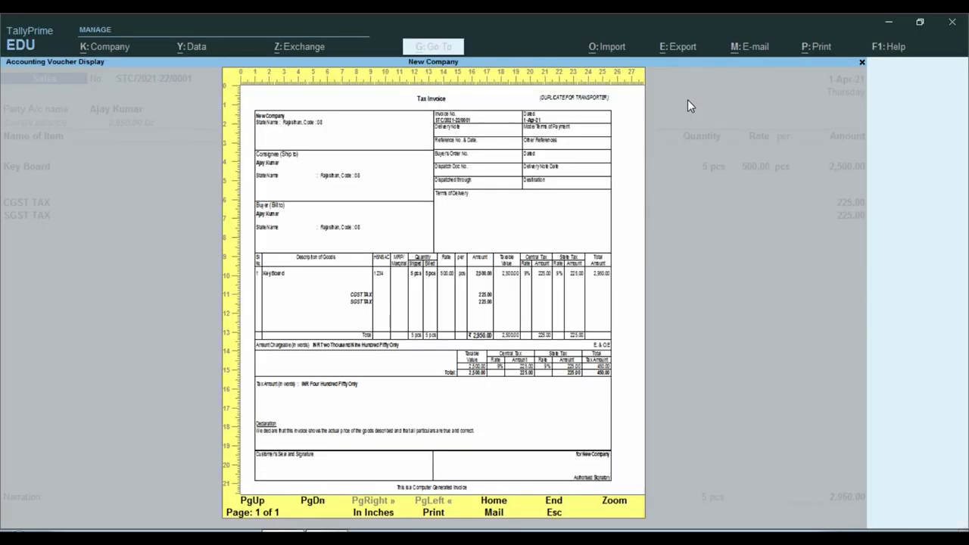
pyautogui.press('pagedown')
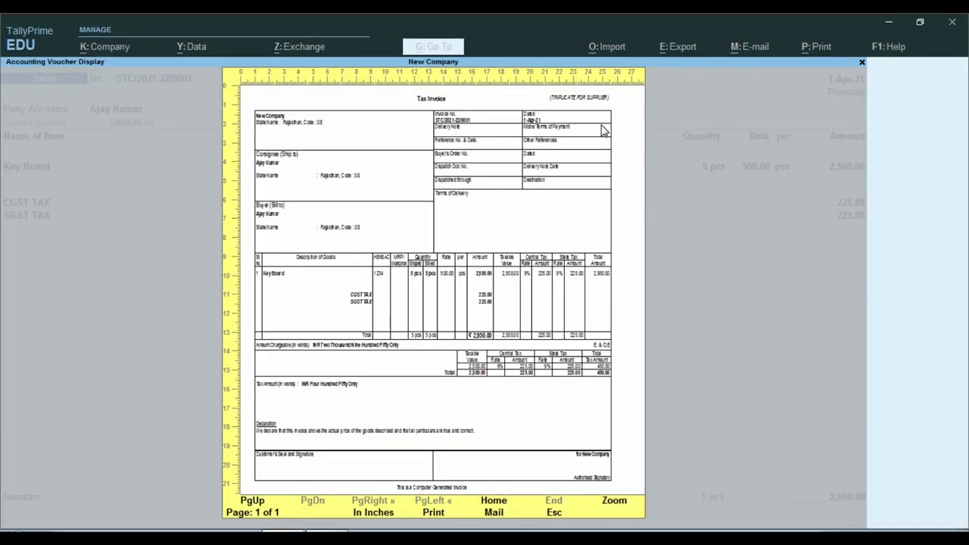
pyautogui.hotkey('alt', 'z')
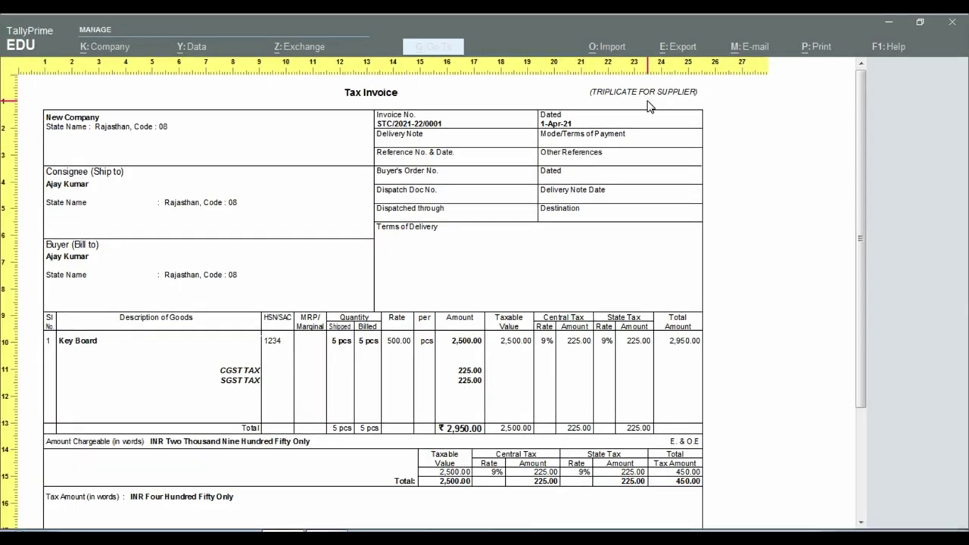
pyautogui.hotkey('alt', 'z')
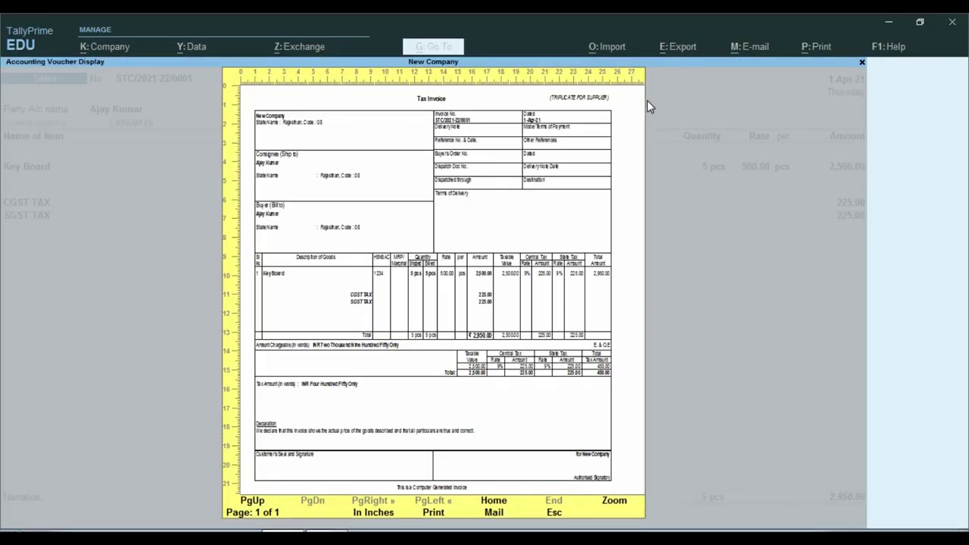
pyautogui.press('Escape')
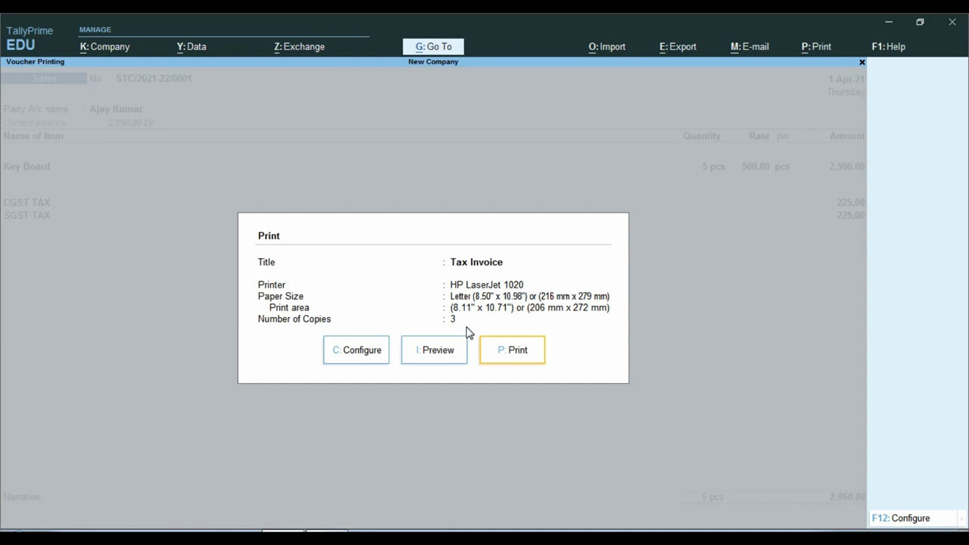
# - Preview the tax invoice's first copy again and return to the Day Book
pyautogui.press('i')
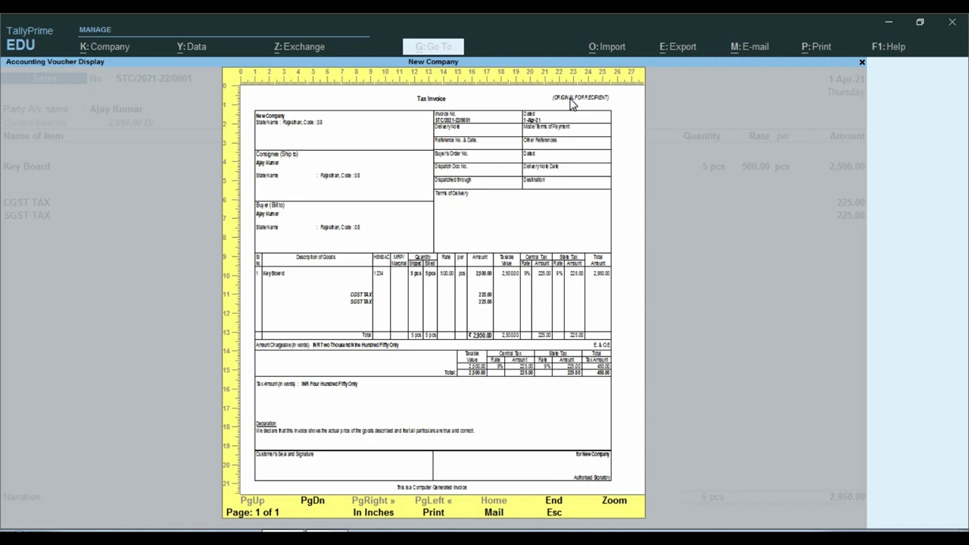
pyautogui.press('Escape')
pyautogui.press('Escape')
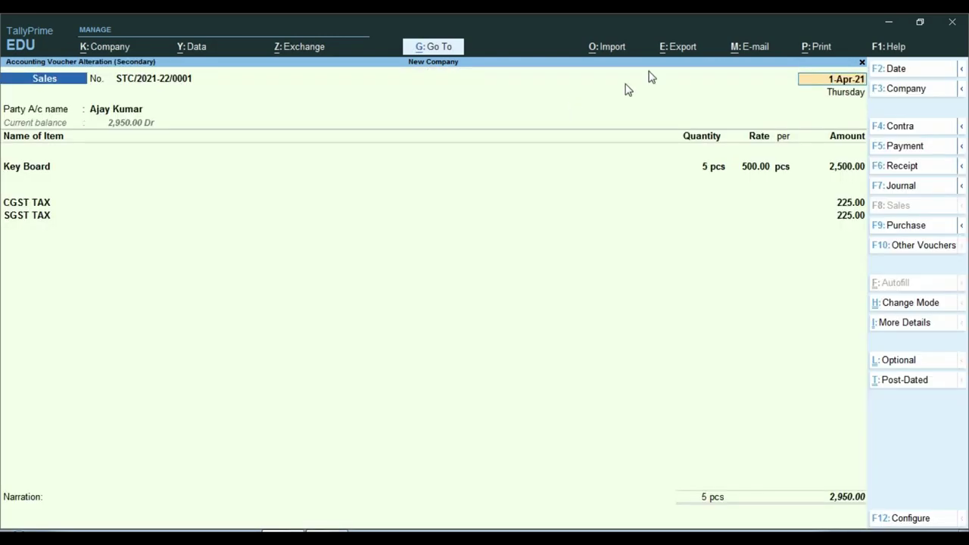
pyautogui.press('Escape')
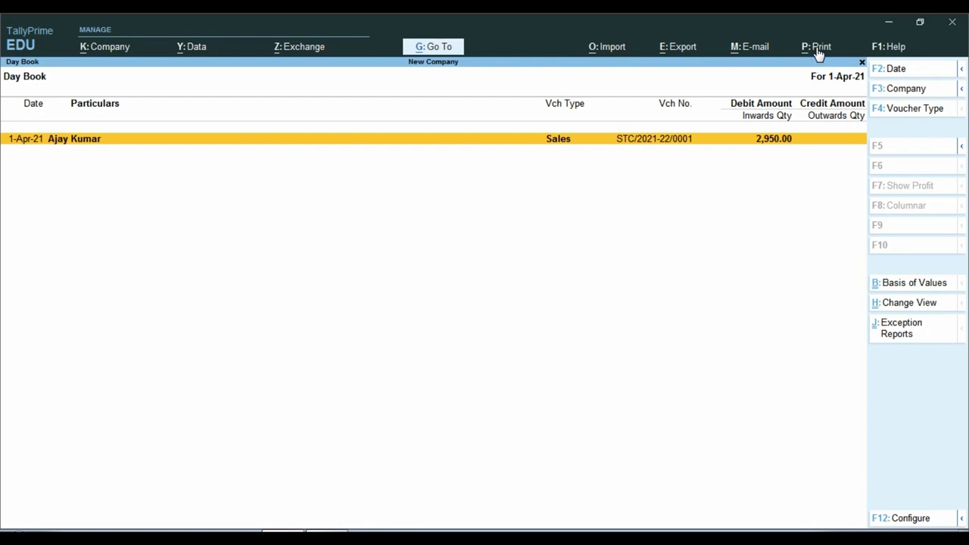
# - Open the print configuration with all options shown and bring up the number-of-copies settings for printing vouchers
pyautogui.click(818, 50)
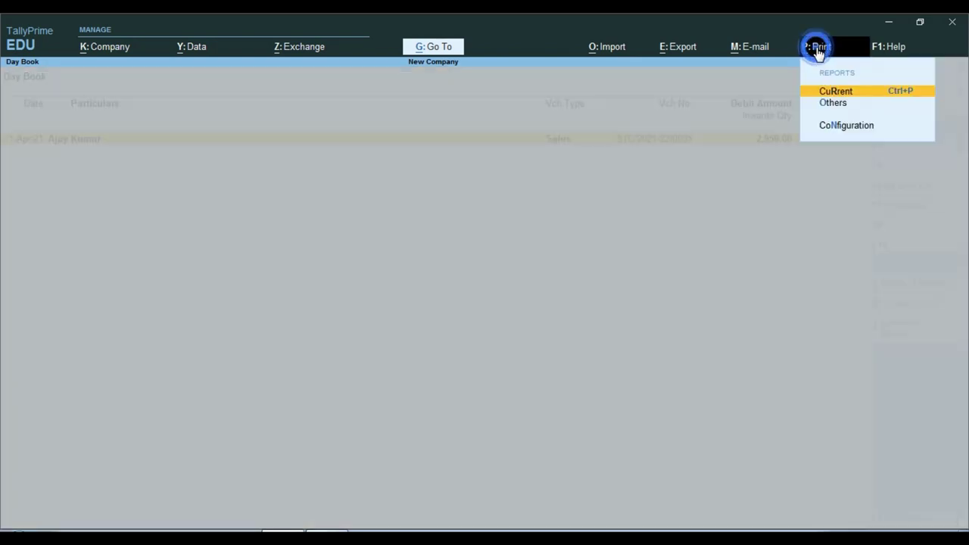
pyautogui.click(861, 130)
pyautogui.press('Up')
pyautogui.press('Return')
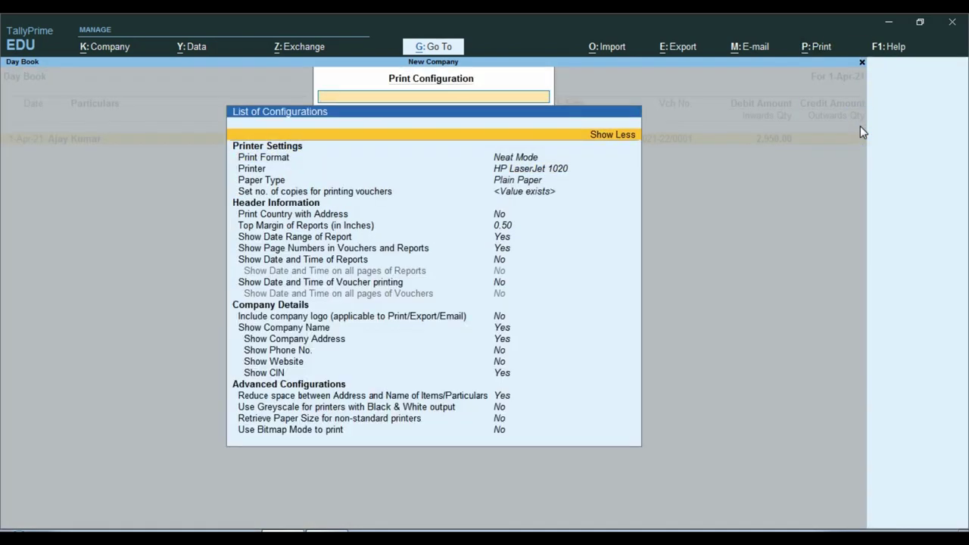
pyautogui.press('Down')
pyautogui.press('Down')
pyautogui.press('Down')
pyautogui.press('Down')
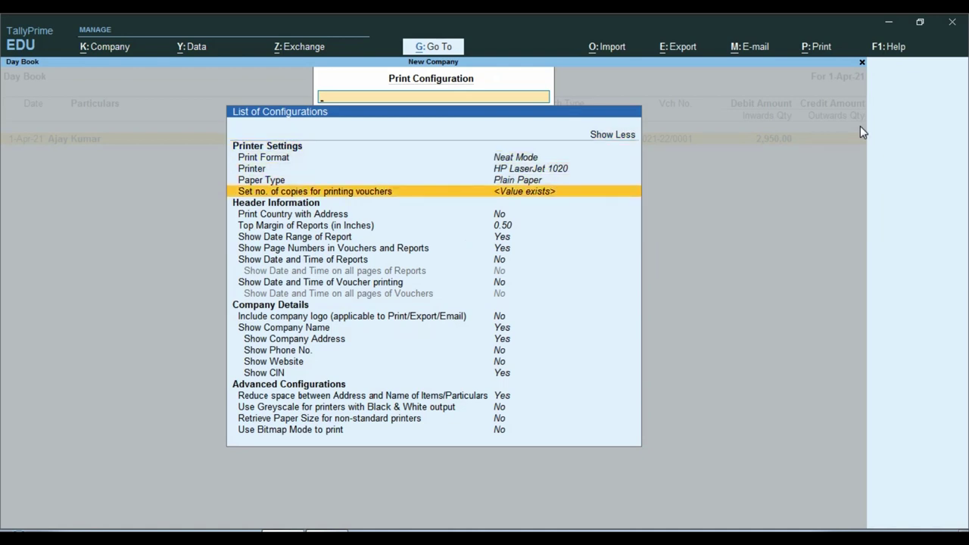
pyautogui.press('Return')
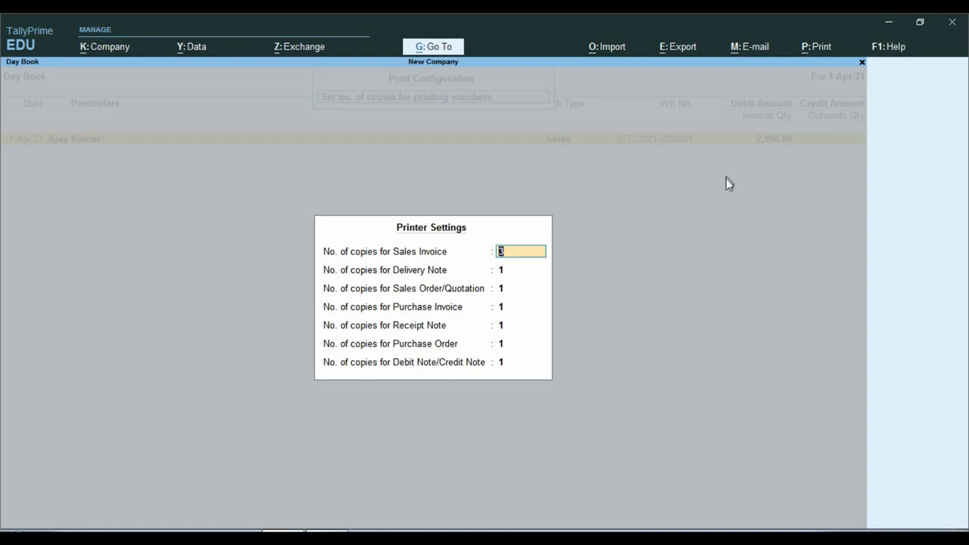